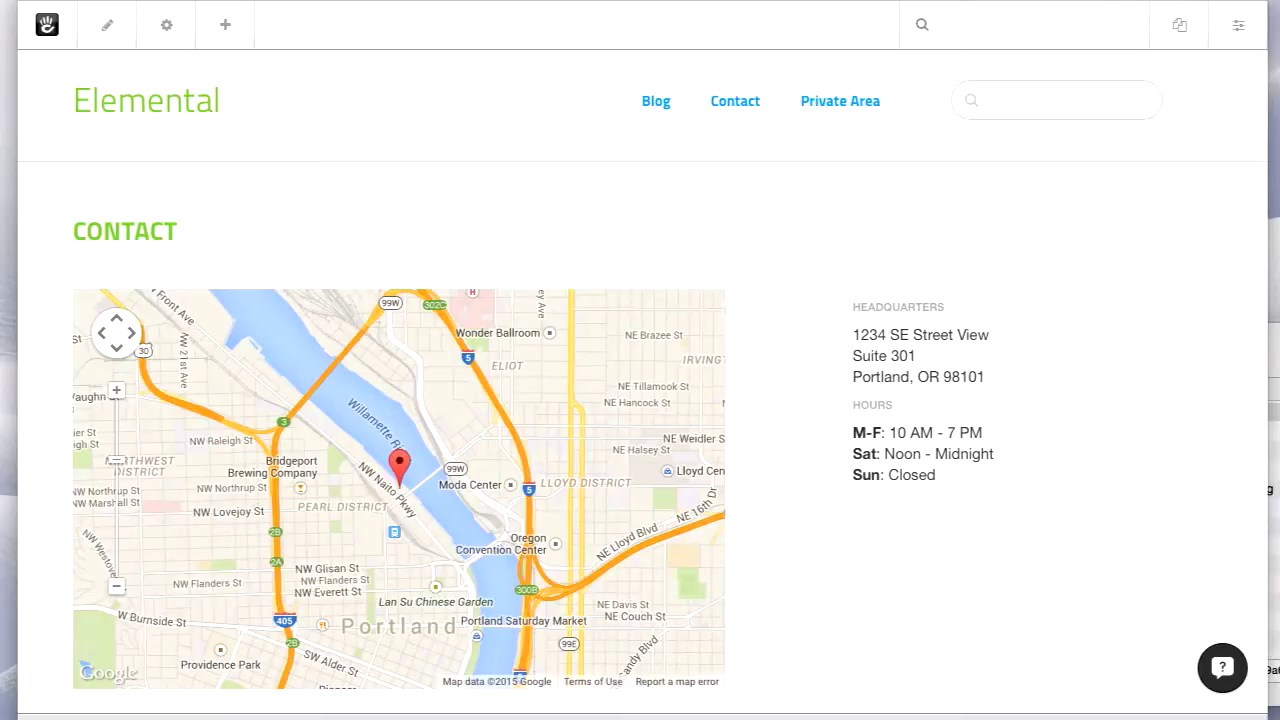
left_click(1244, 28)
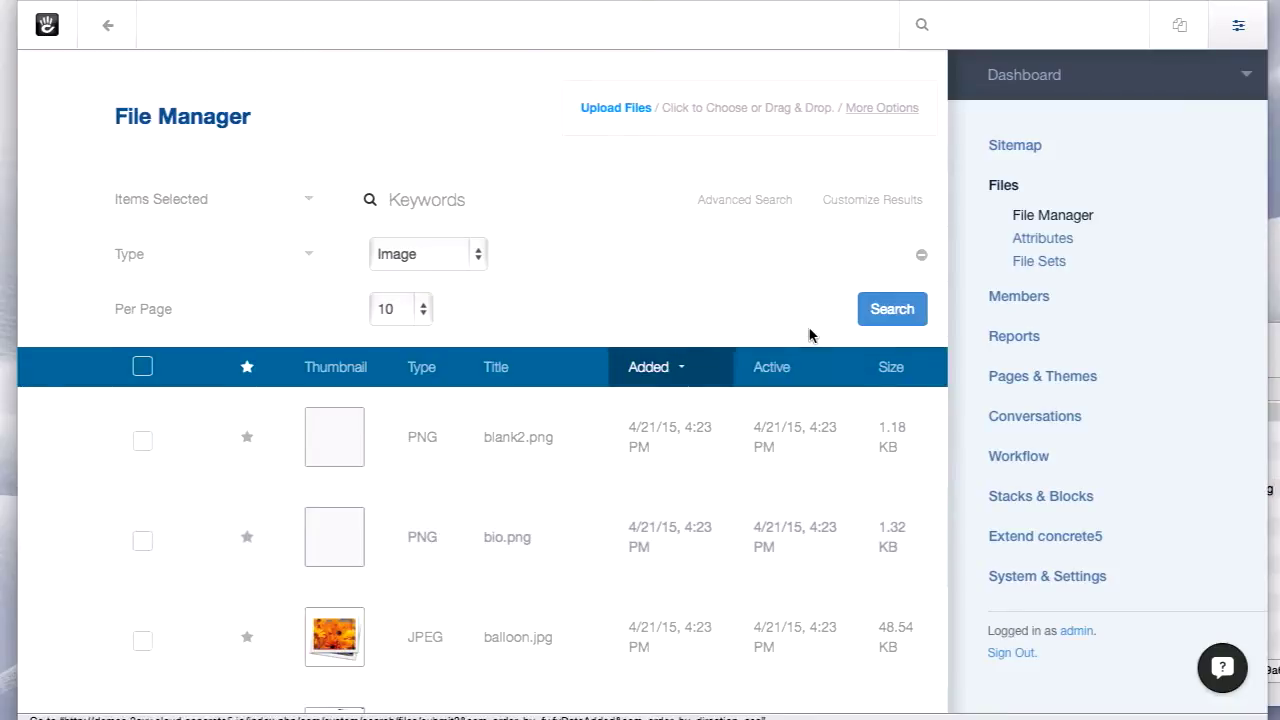
left_click(1182, 414)
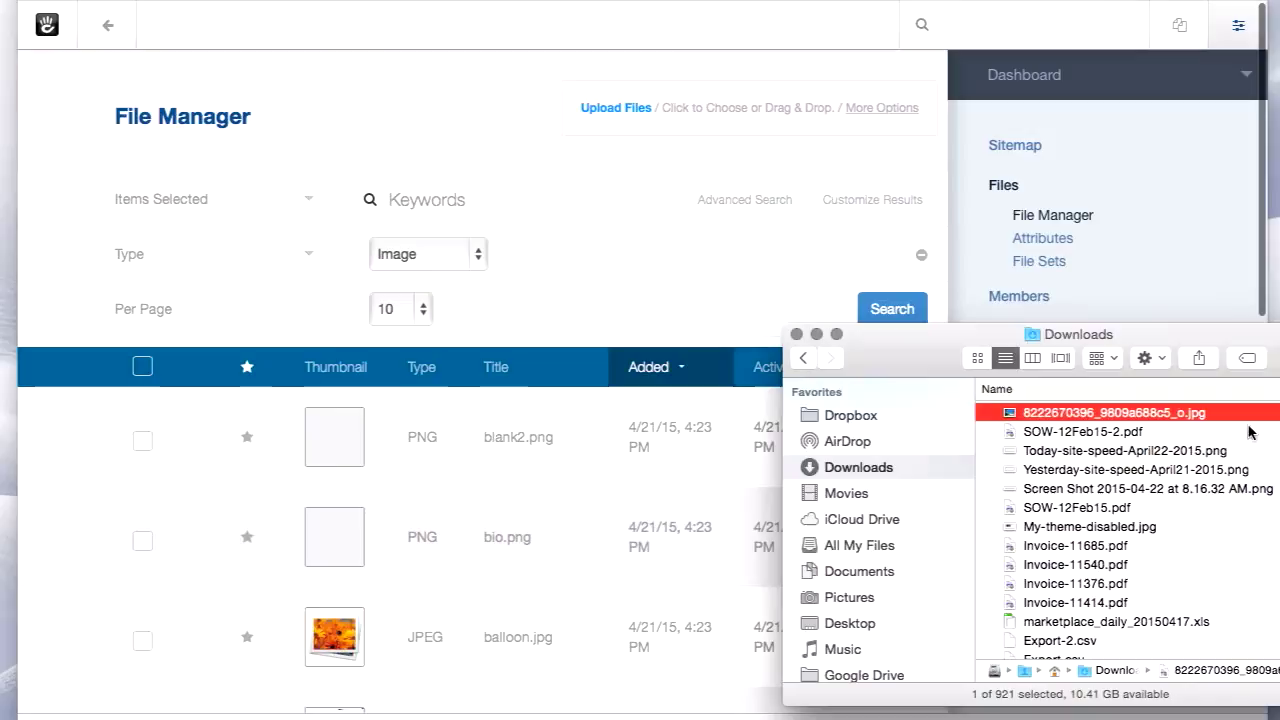
left_click_drag(1182, 416, 588, 274)
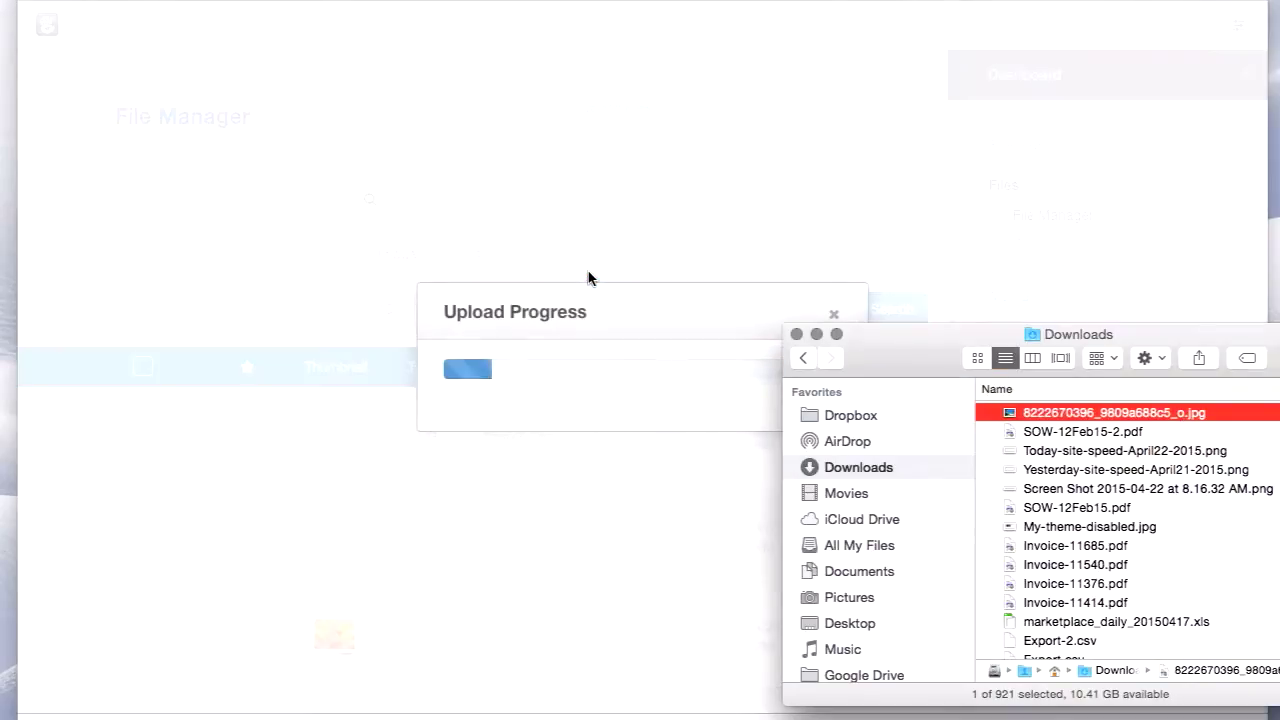
left_click(790, 215)
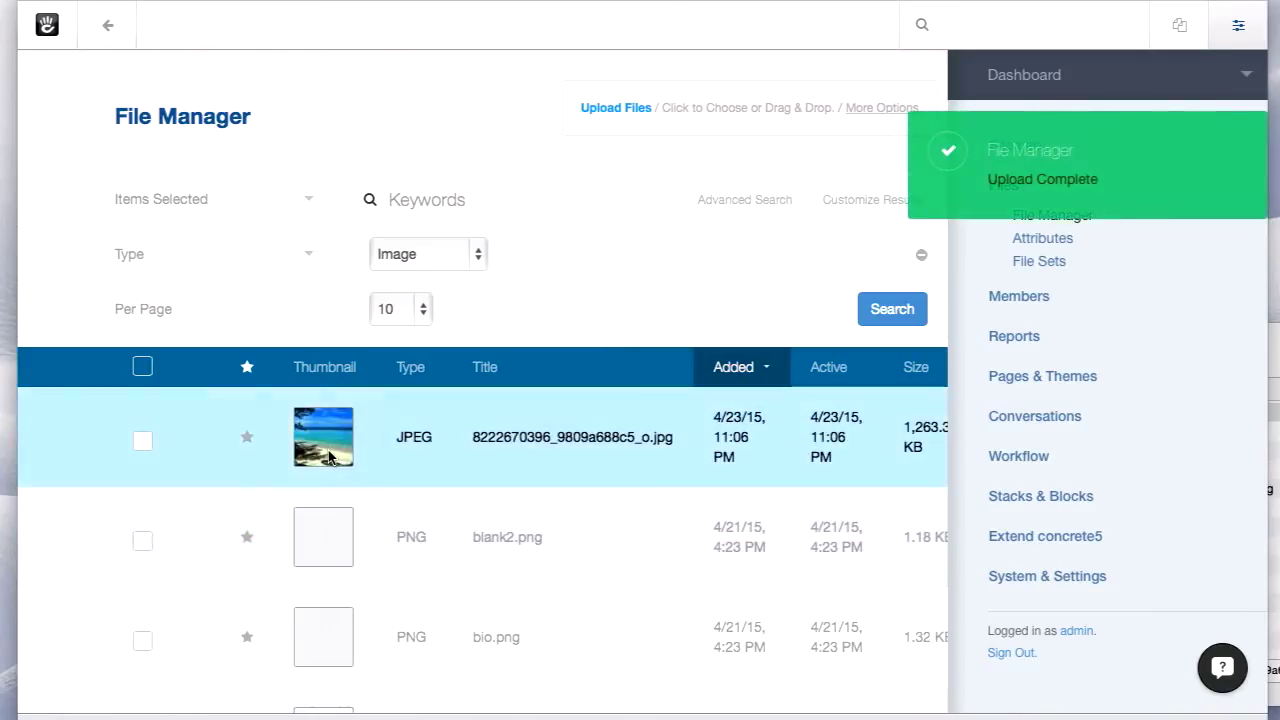
Open the beach photo's properties and review its 60 x 60, 120 x 120 and 400-wide thumbnails
left_click(330, 453)
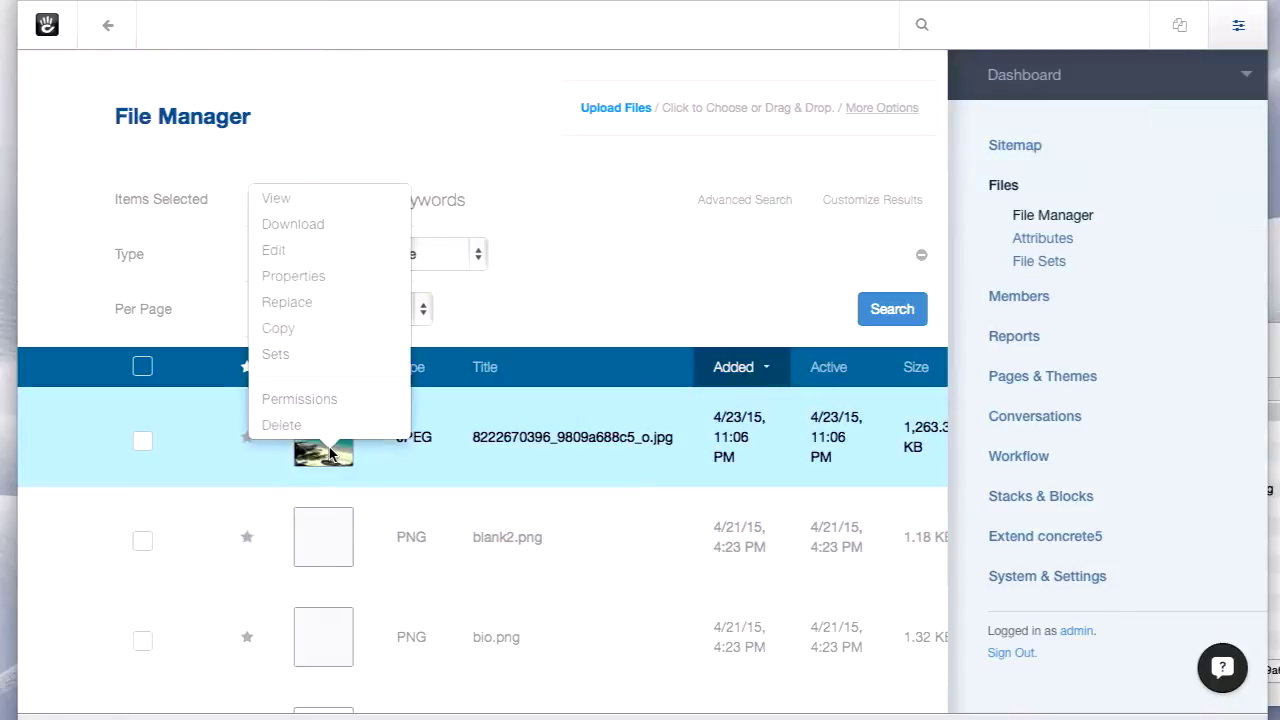
left_click(322, 279)
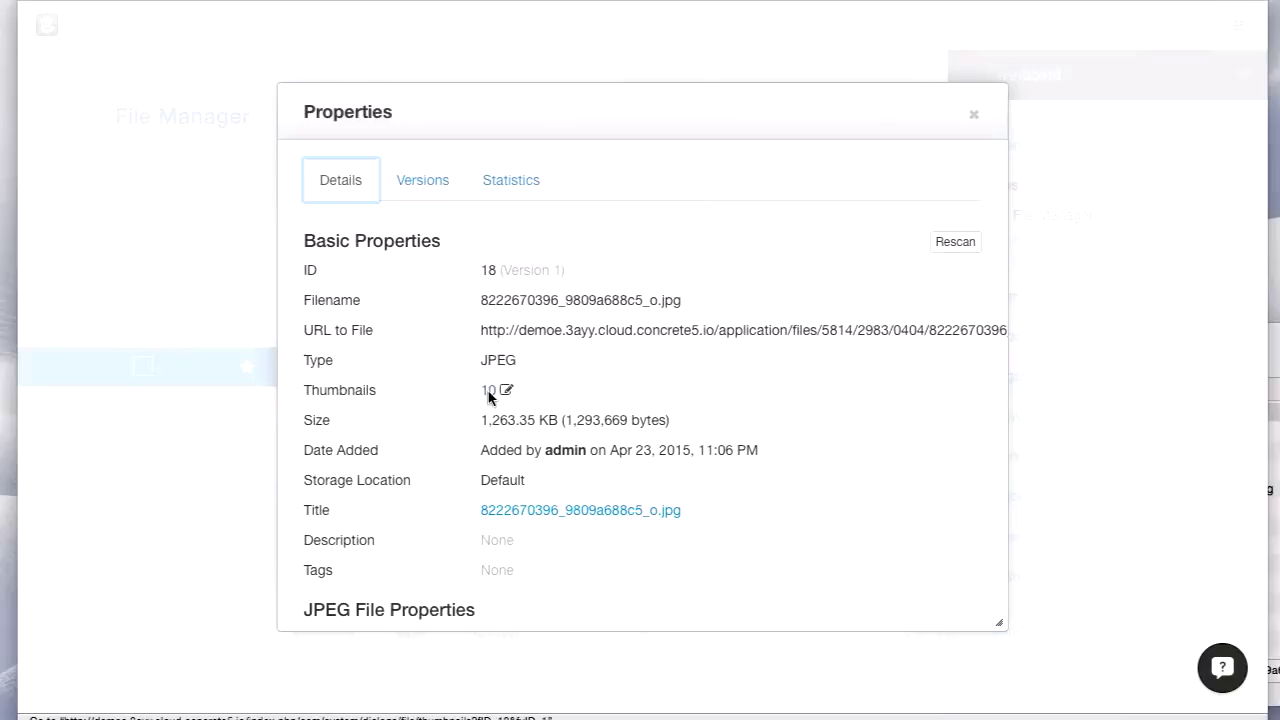
left_click(489, 391)
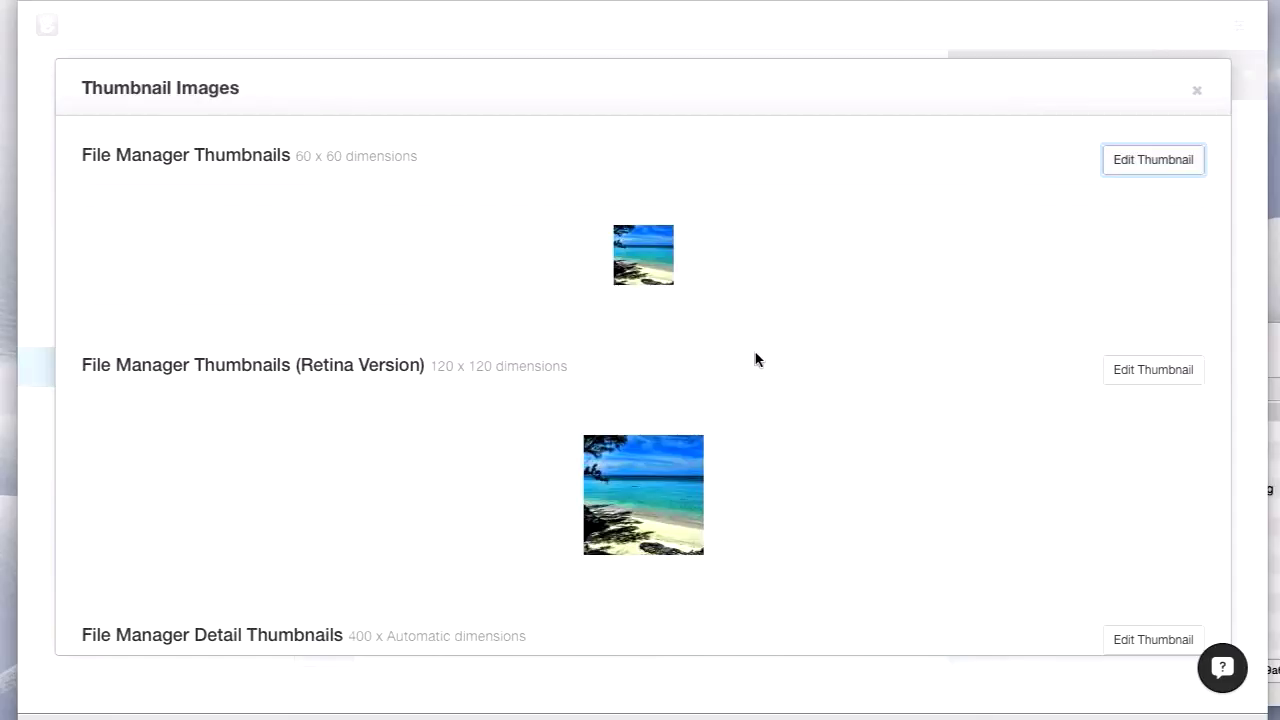
scroll(755, 359, "down", 12)
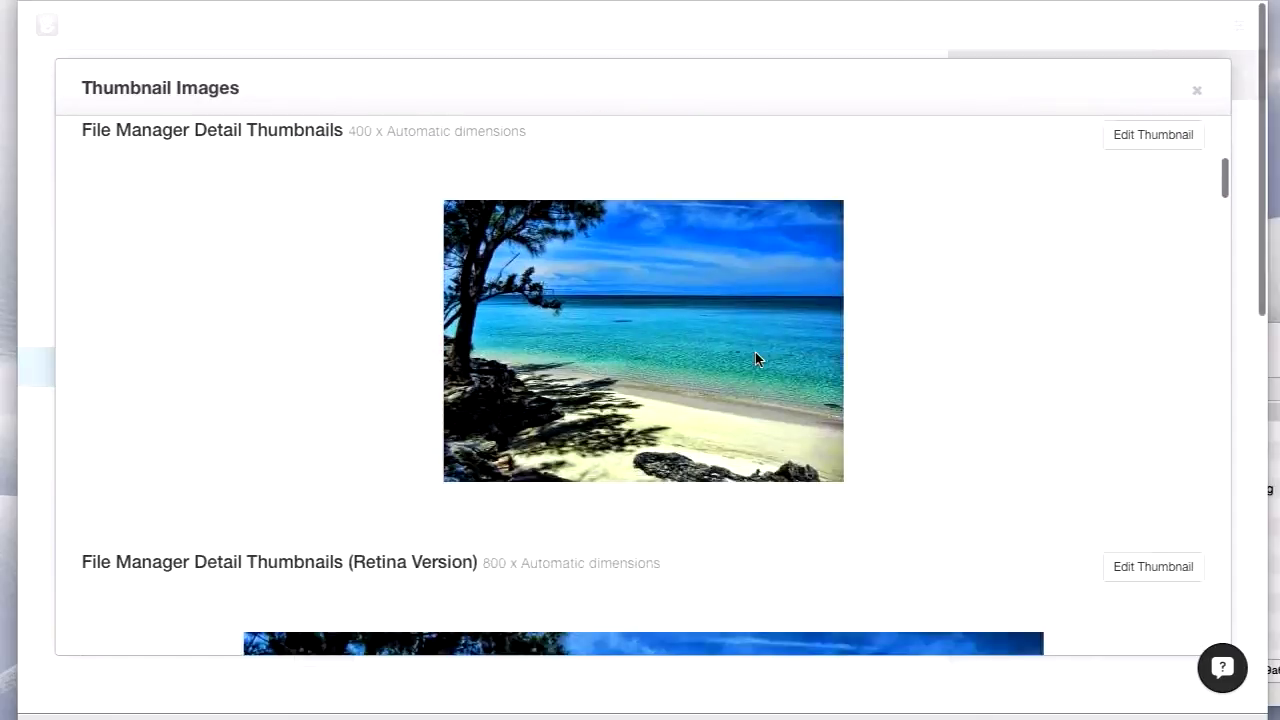
scroll(755, 358, "down", 12)
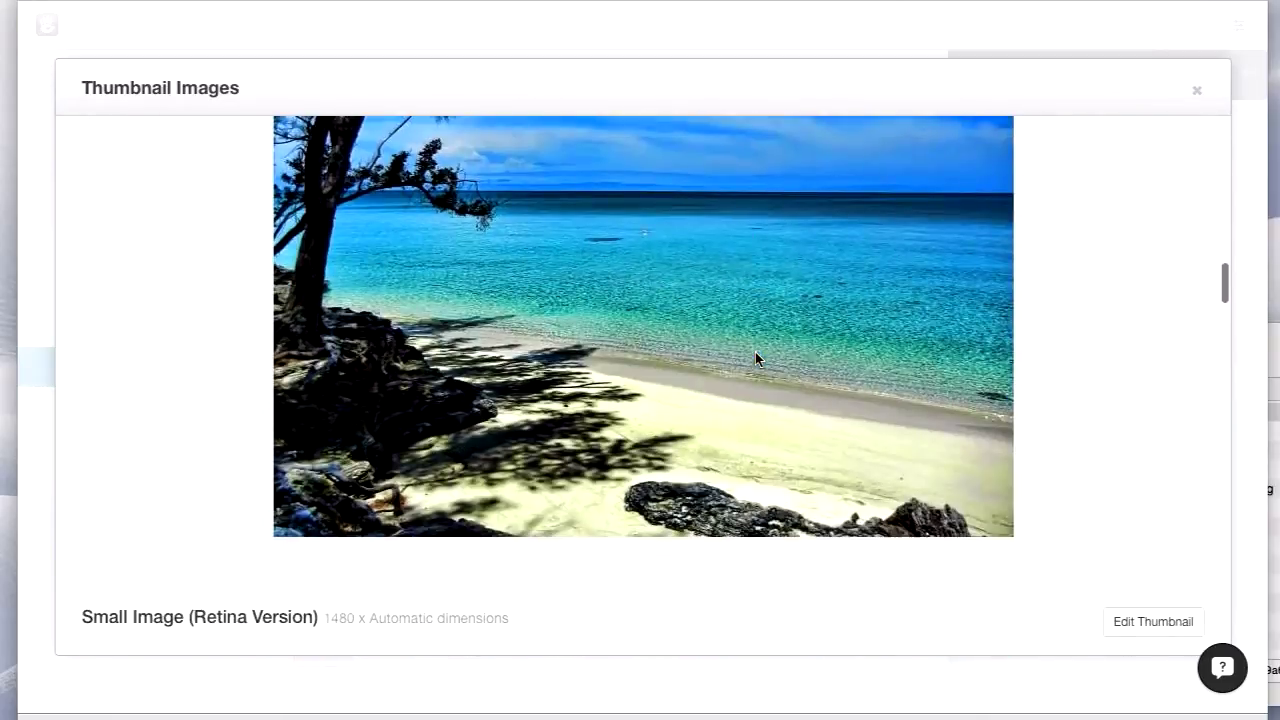
scroll(755, 358, "down", 8)
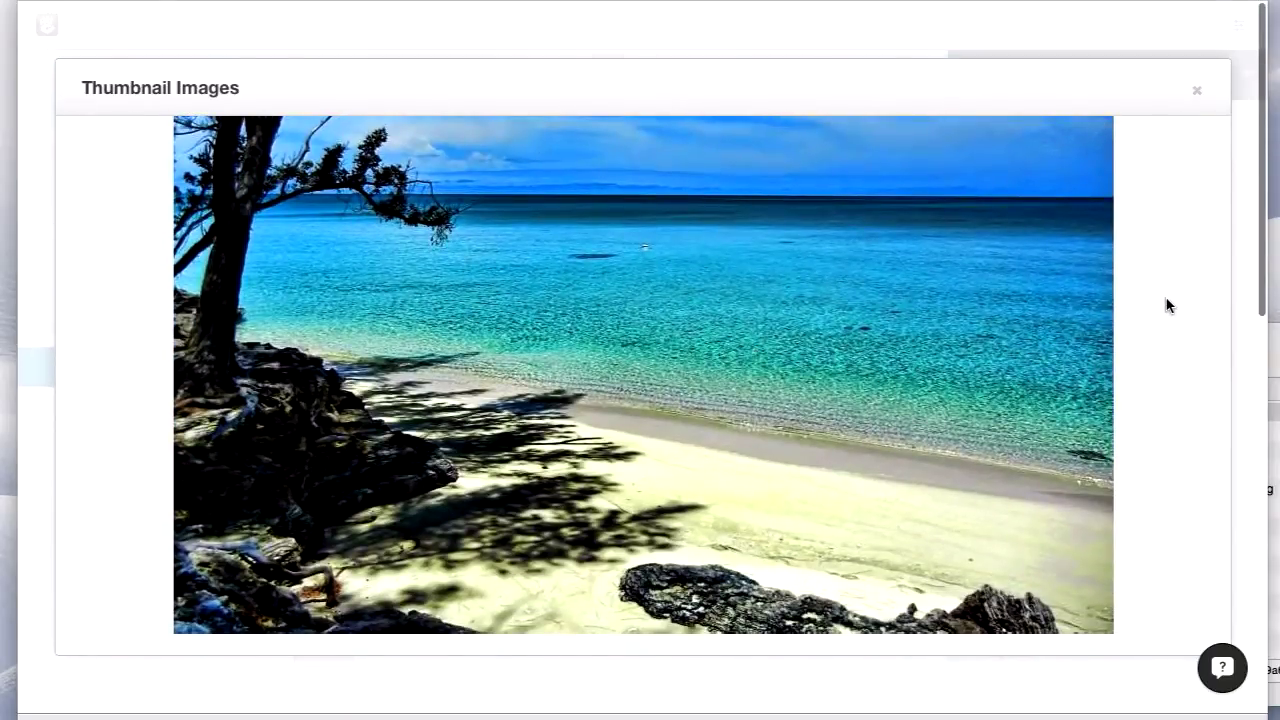
scroll(1163, 300, "up", 15)
scroll(1163, 300, "up", 10)
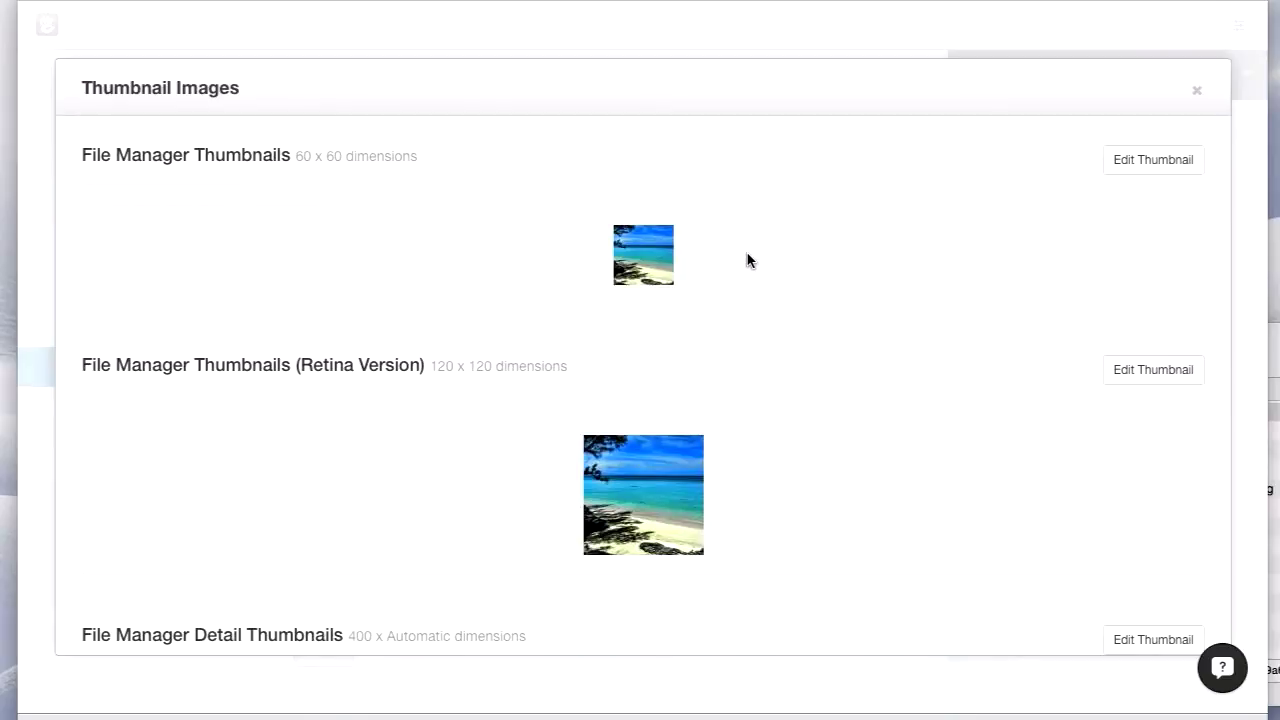
Recrop the 60 x 60 thumbnail to show open sea, save it, and close the properties windows
left_click(1196, 158)
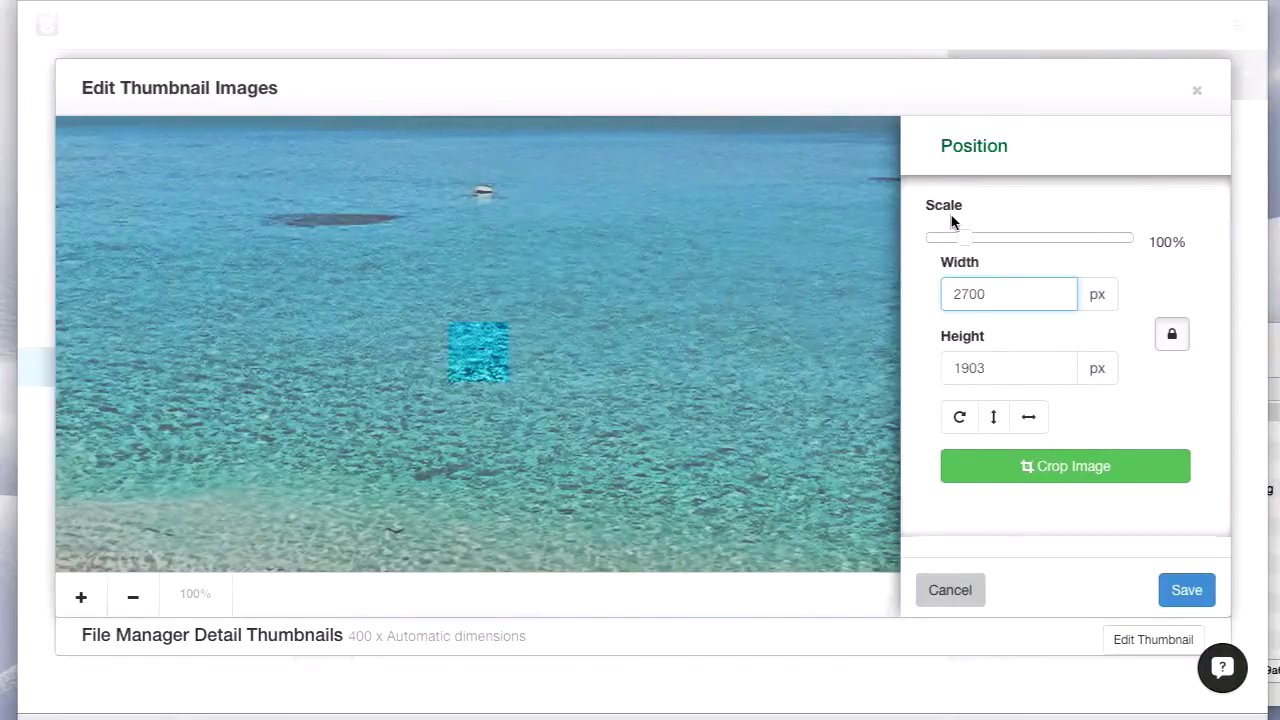
left_click_drag(968, 240, 942, 242)
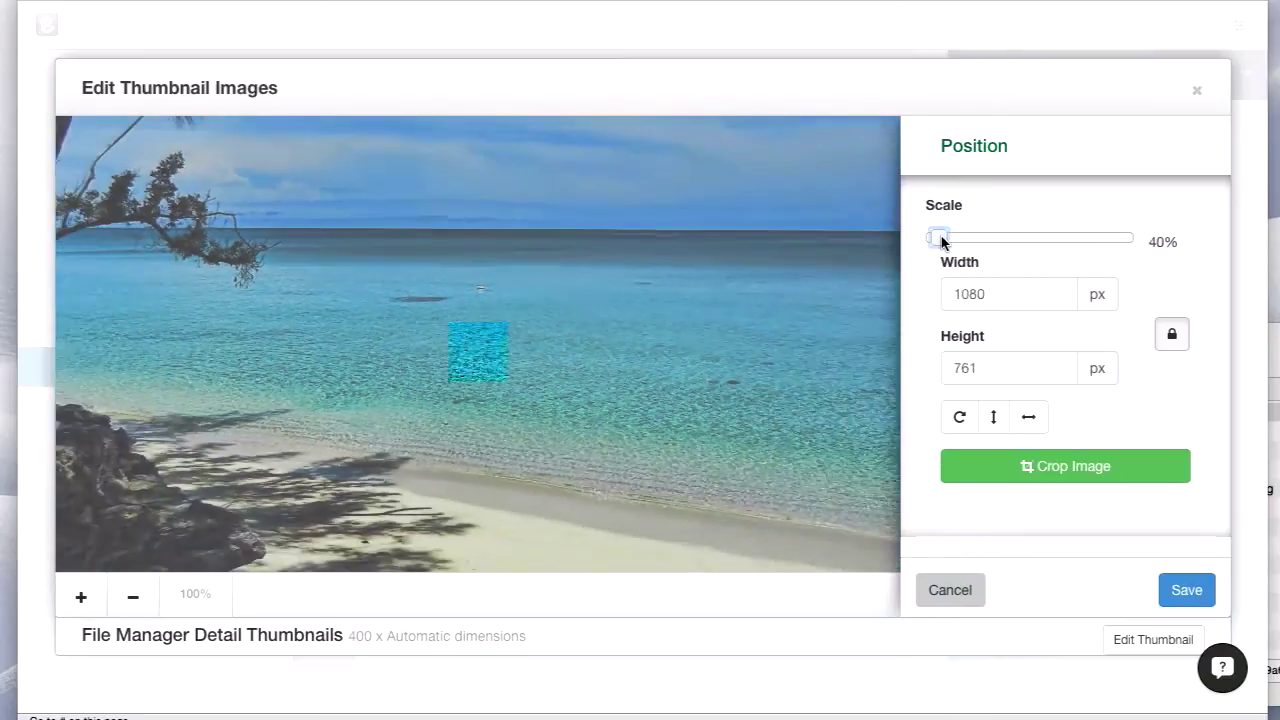
left_click_drag(668, 338, 381, 421)
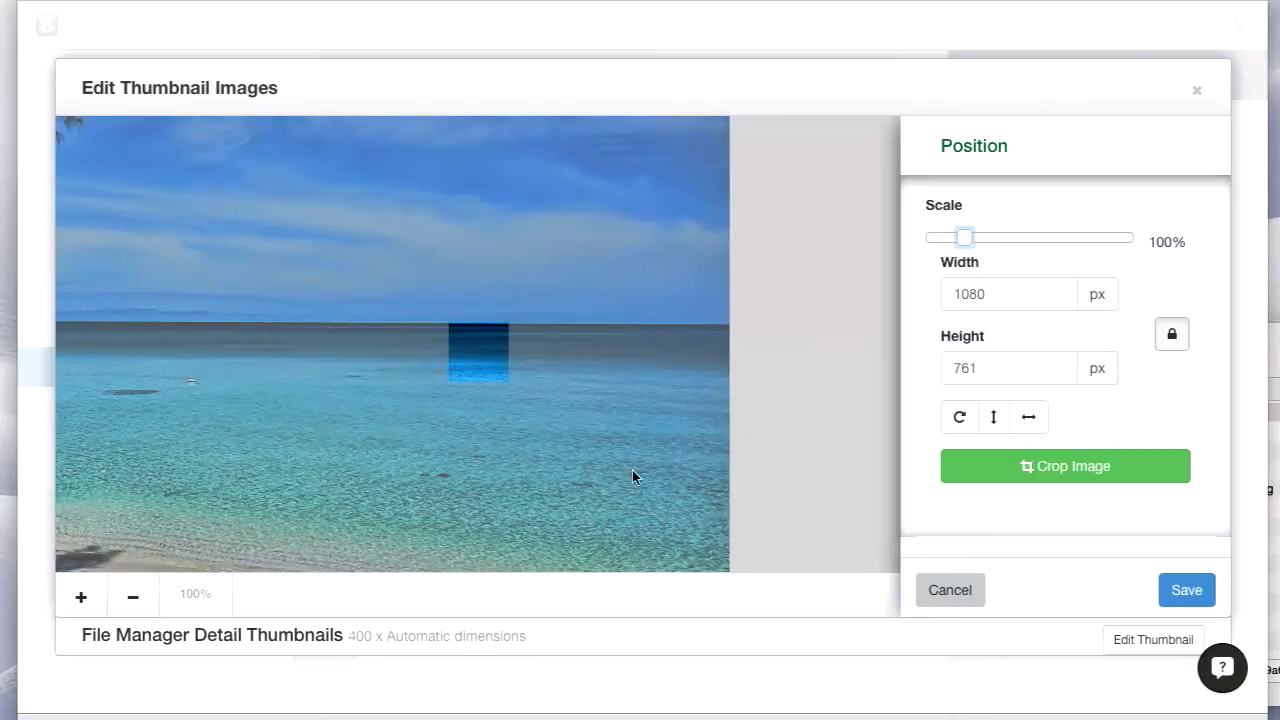
left_click(1190, 589)
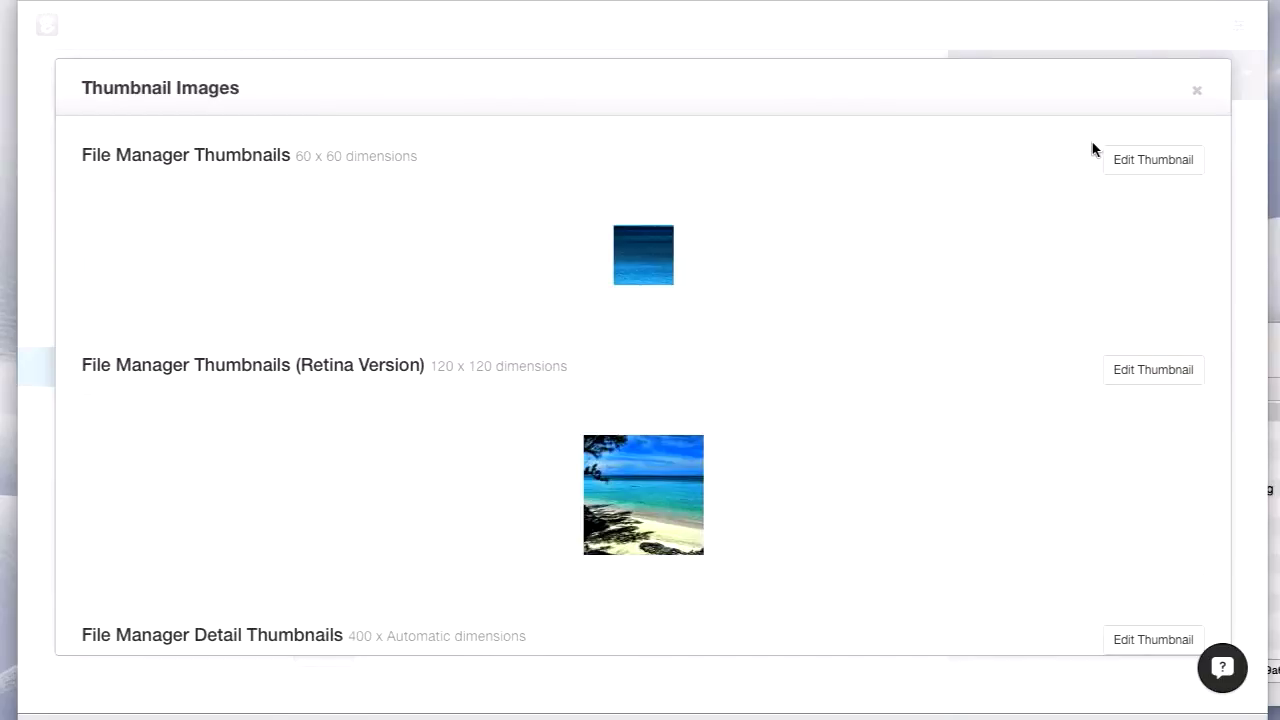
left_click(1196, 90)
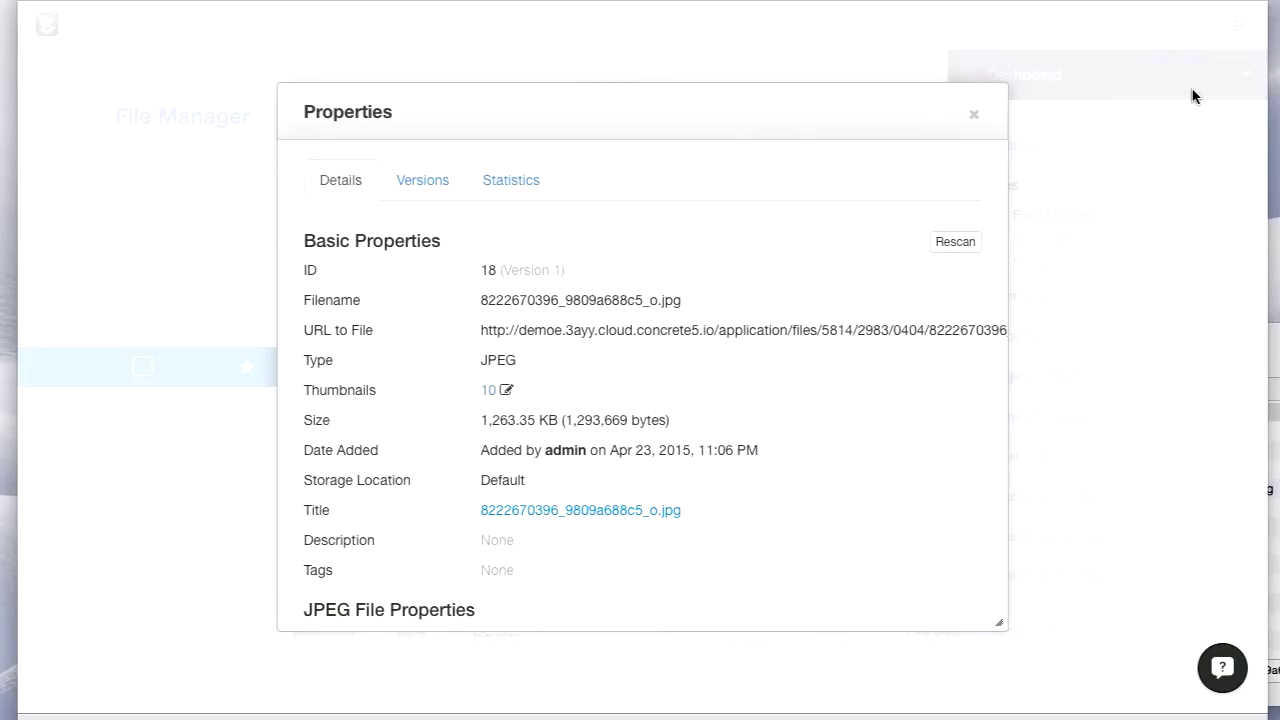
left_click(975, 114)
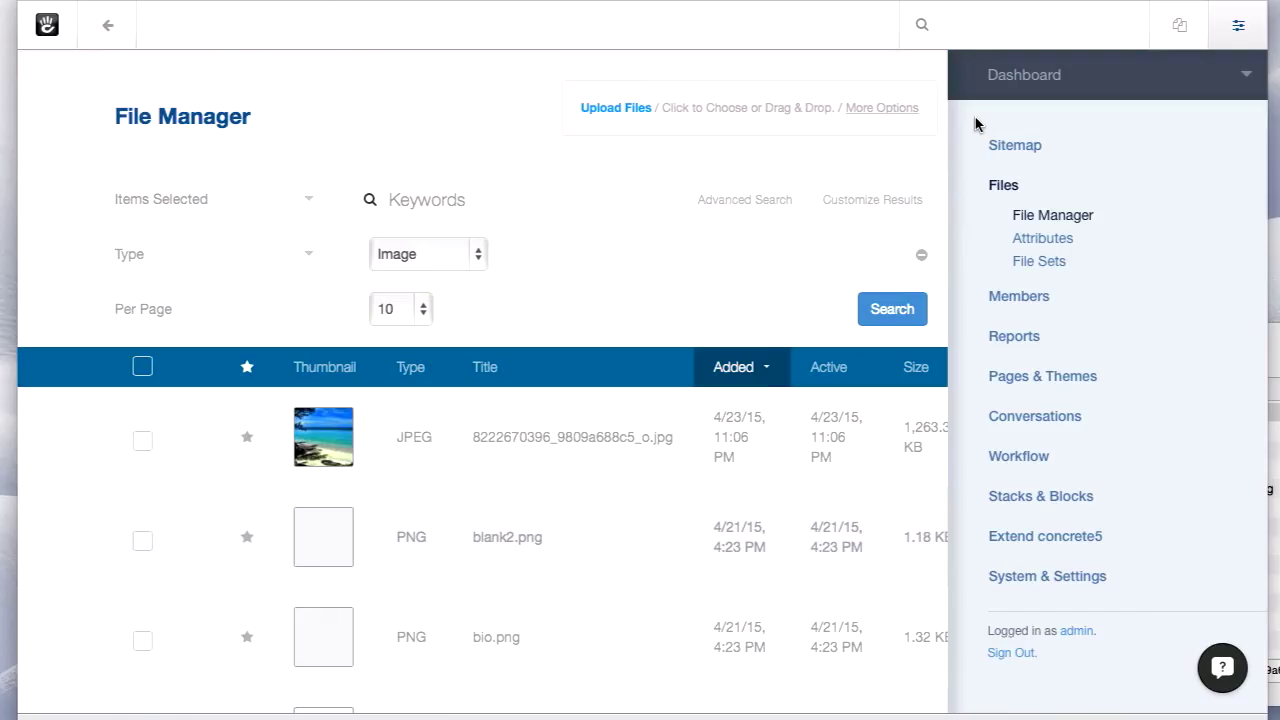
Add an image block holding the beach photo below the contact hours on the Contact page
left_click(104, 36)
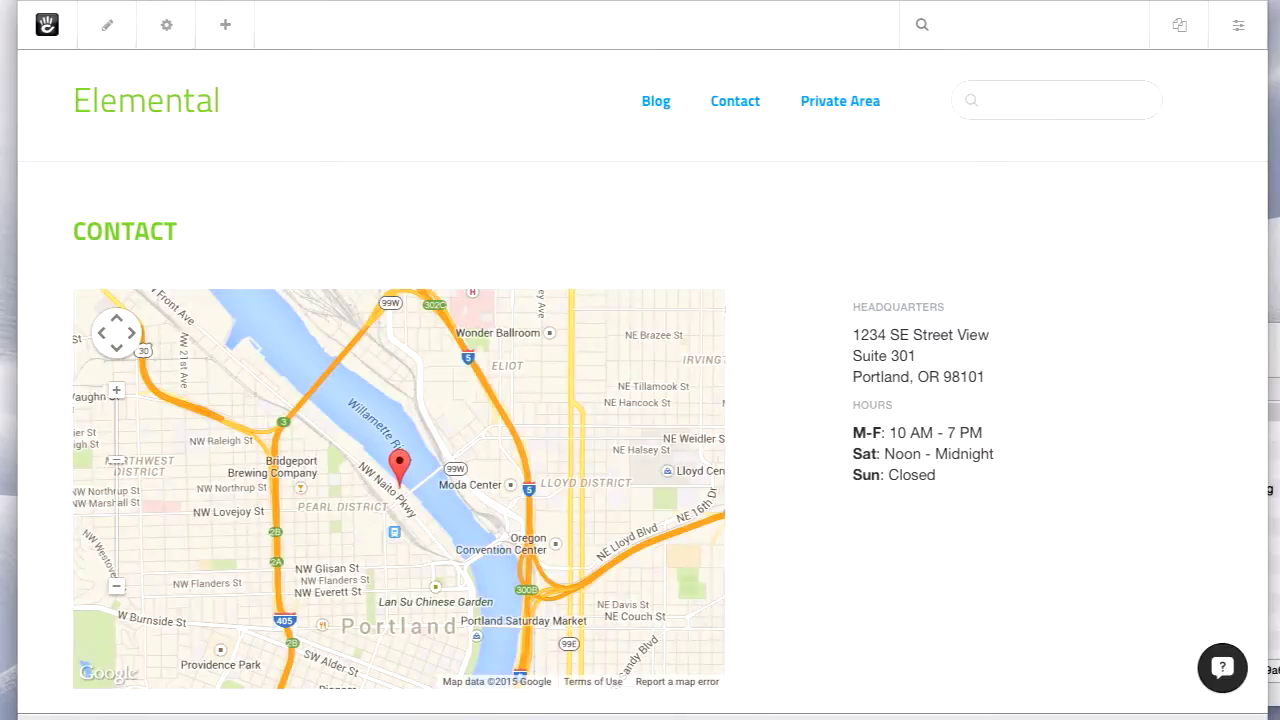
left_click(223, 27)
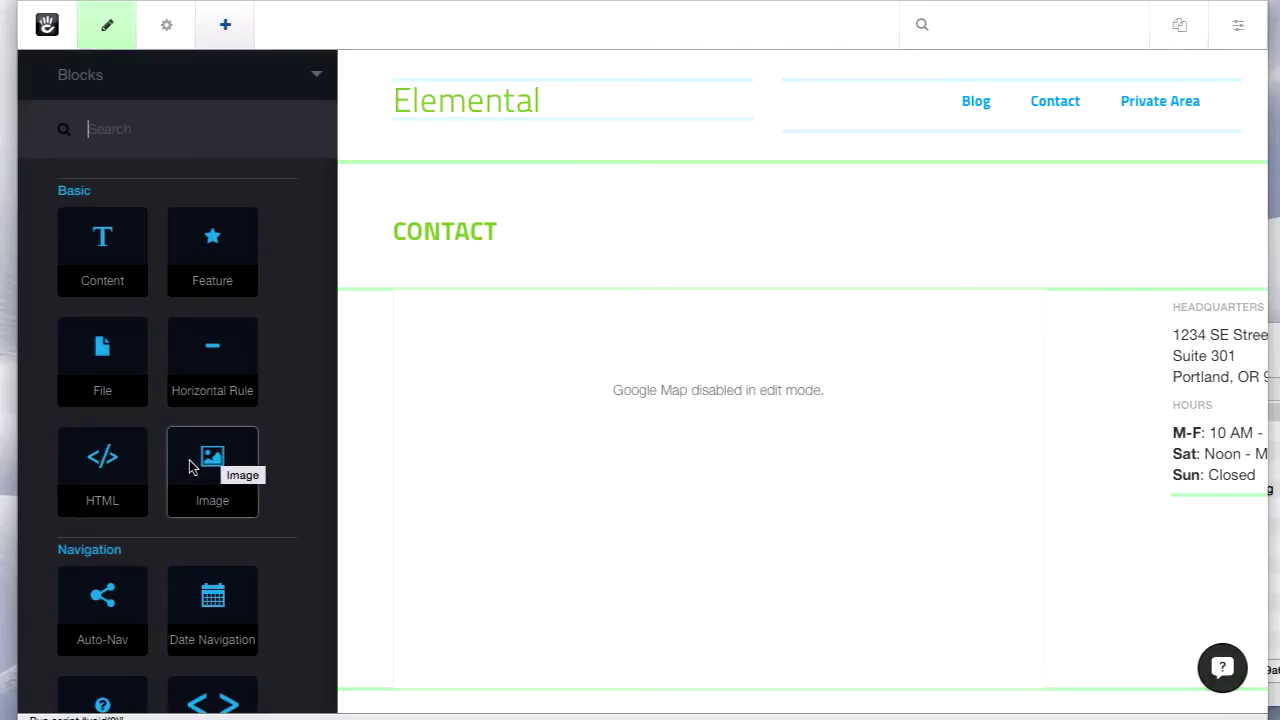
left_click_drag(189, 460, 896, 503)
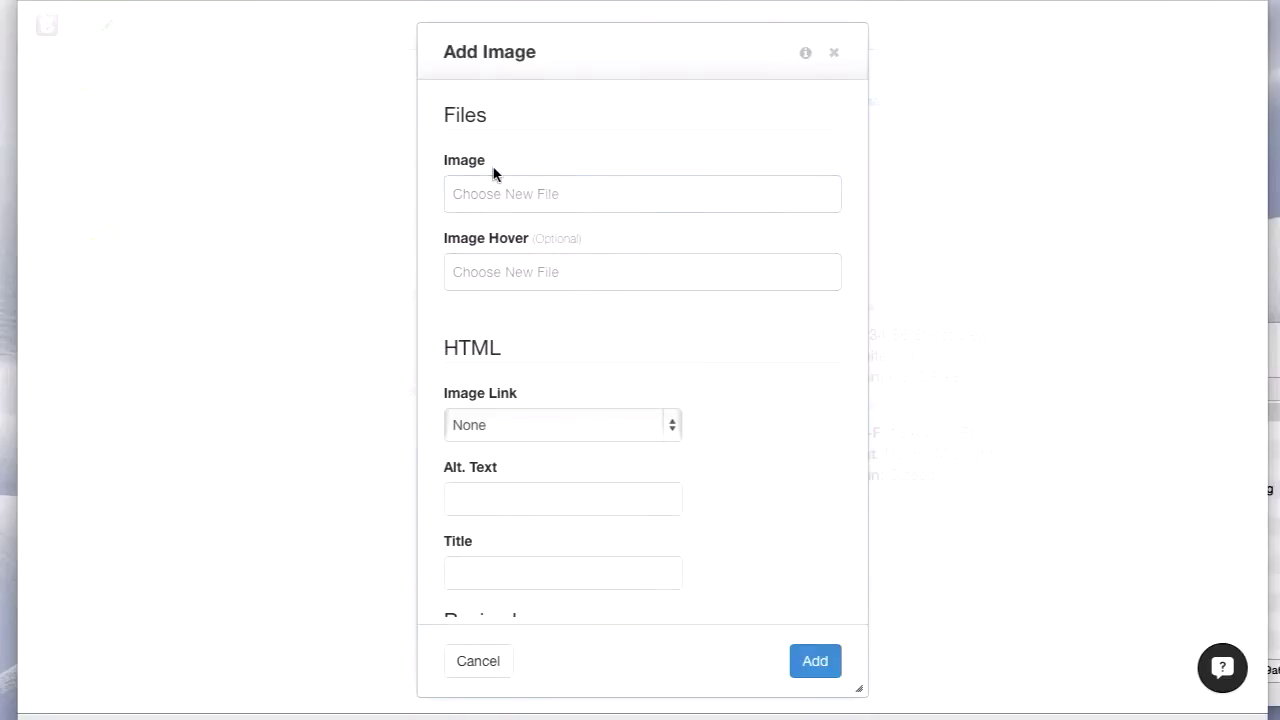
left_click(495, 193)
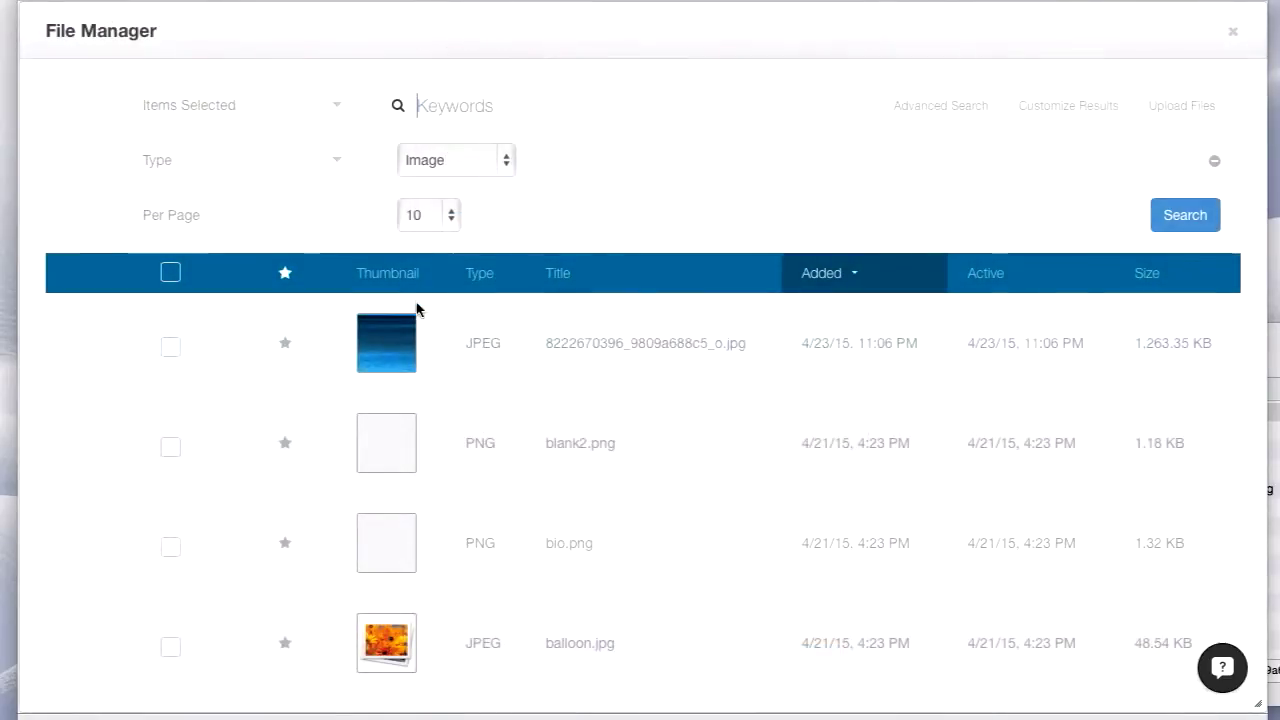
left_click(386, 339)
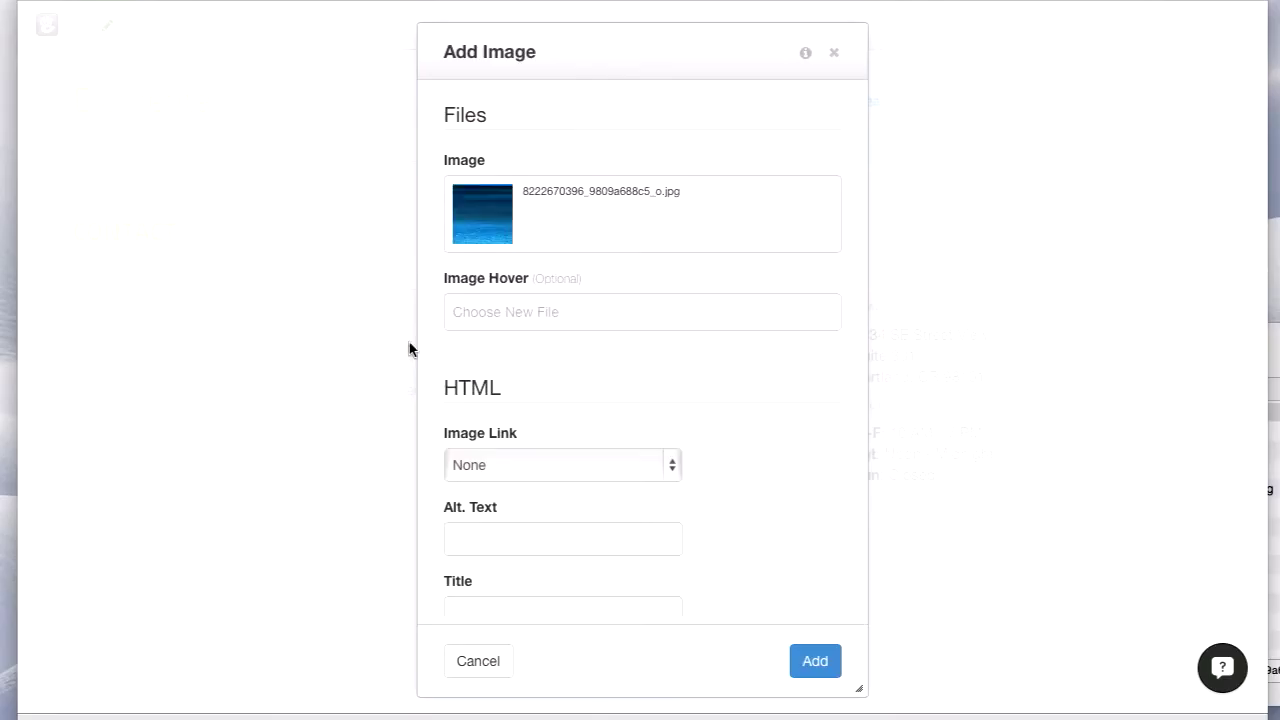
left_click(815, 661)
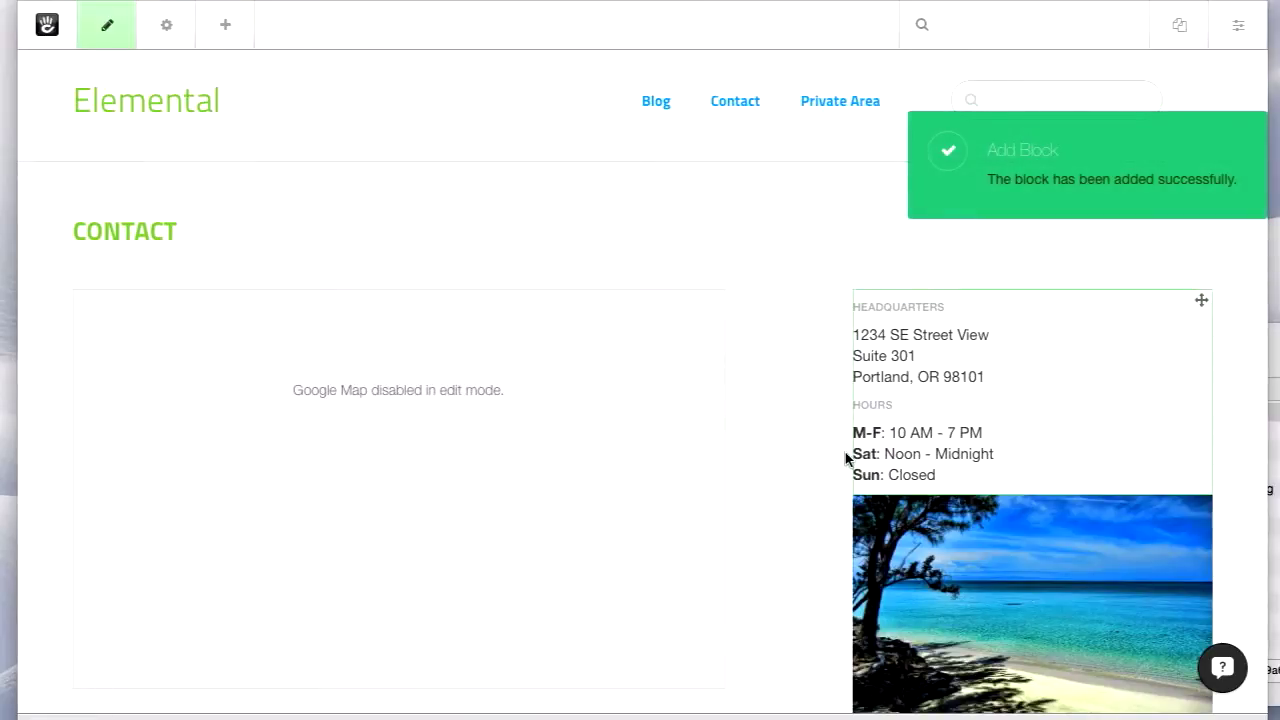
Publish the Contact page changes
scroll(815, 540, "down", 3)
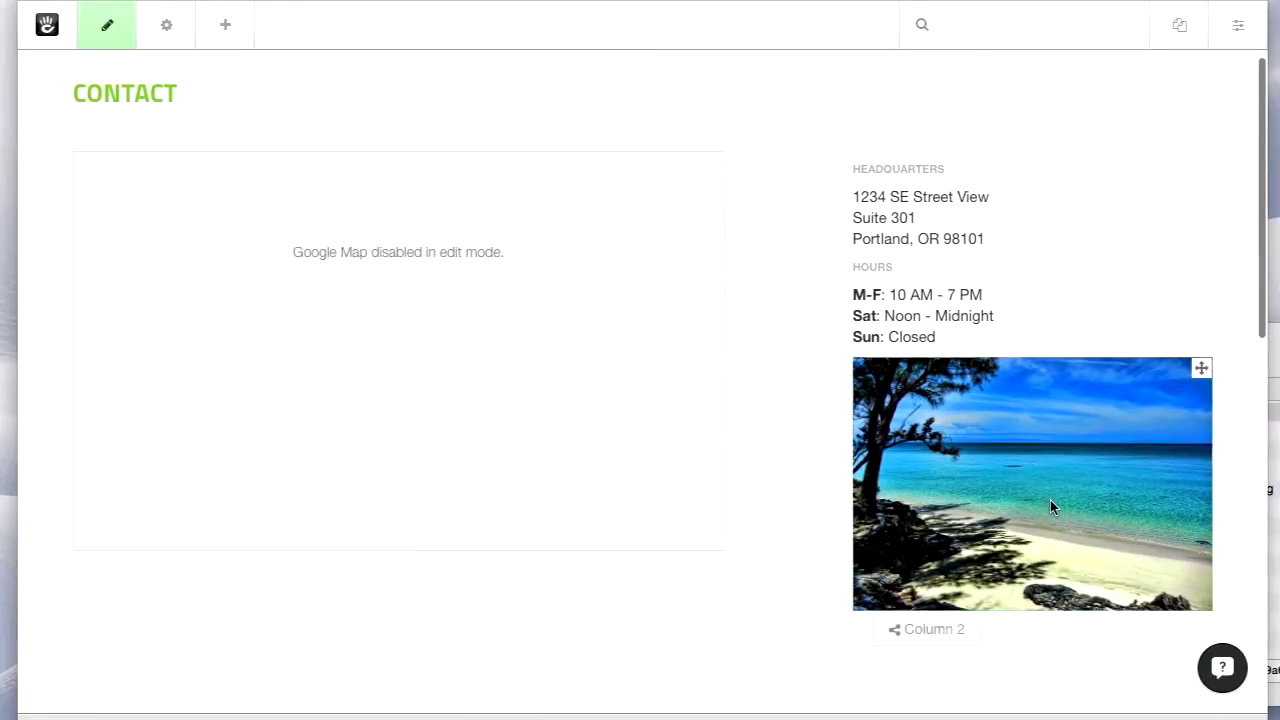
left_click(101, 36)
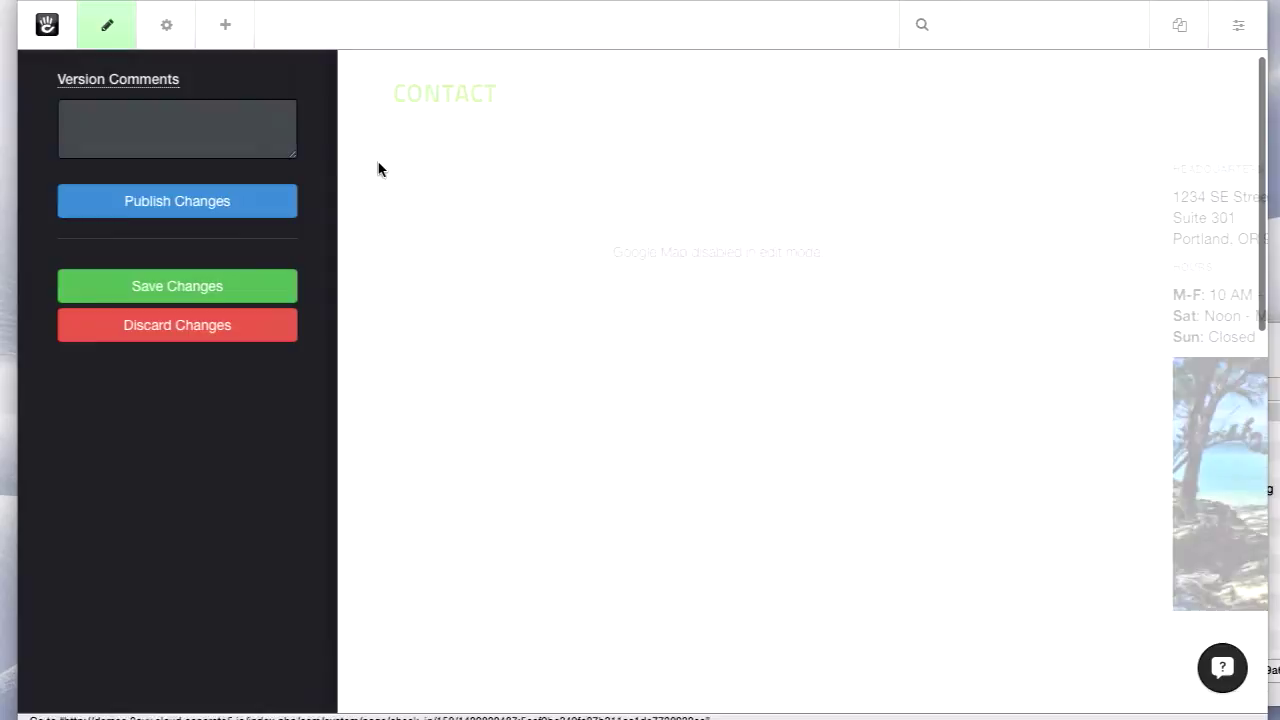
left_click(206, 203)
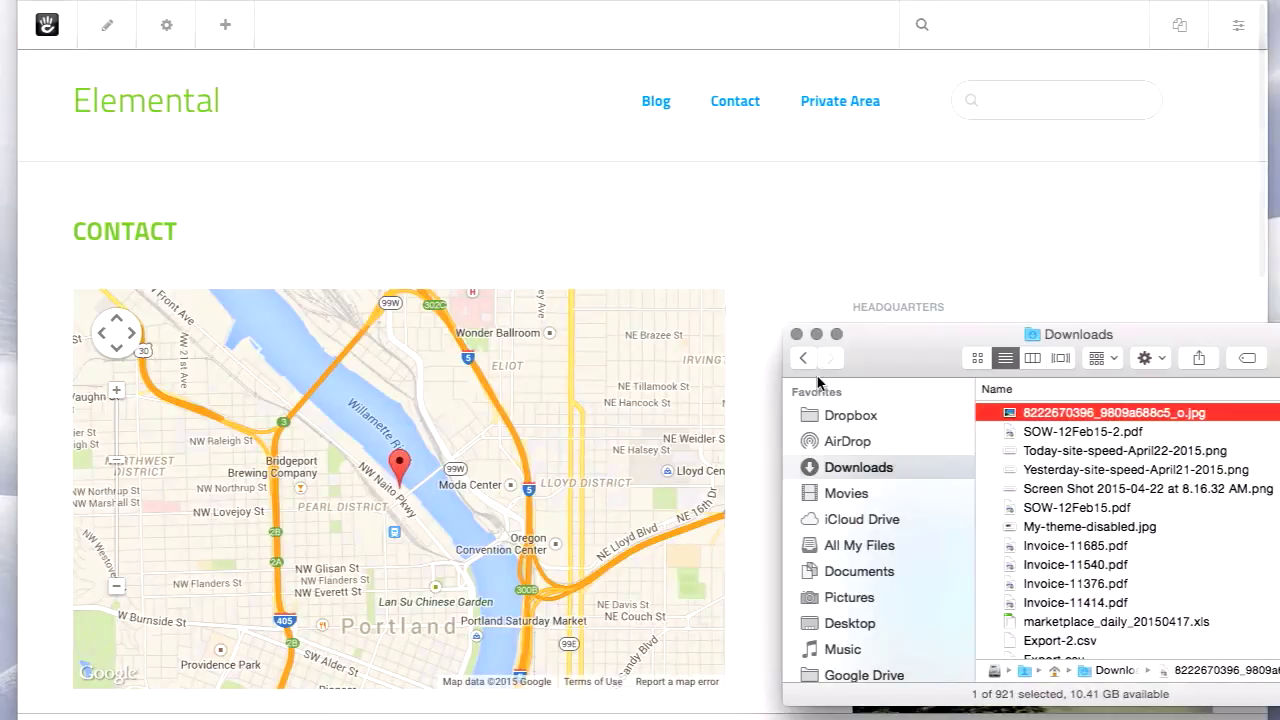
Narrow the browser to mobile width, then widen it to desktop width to confirm the beach photo resizes
left_click(795, 334)
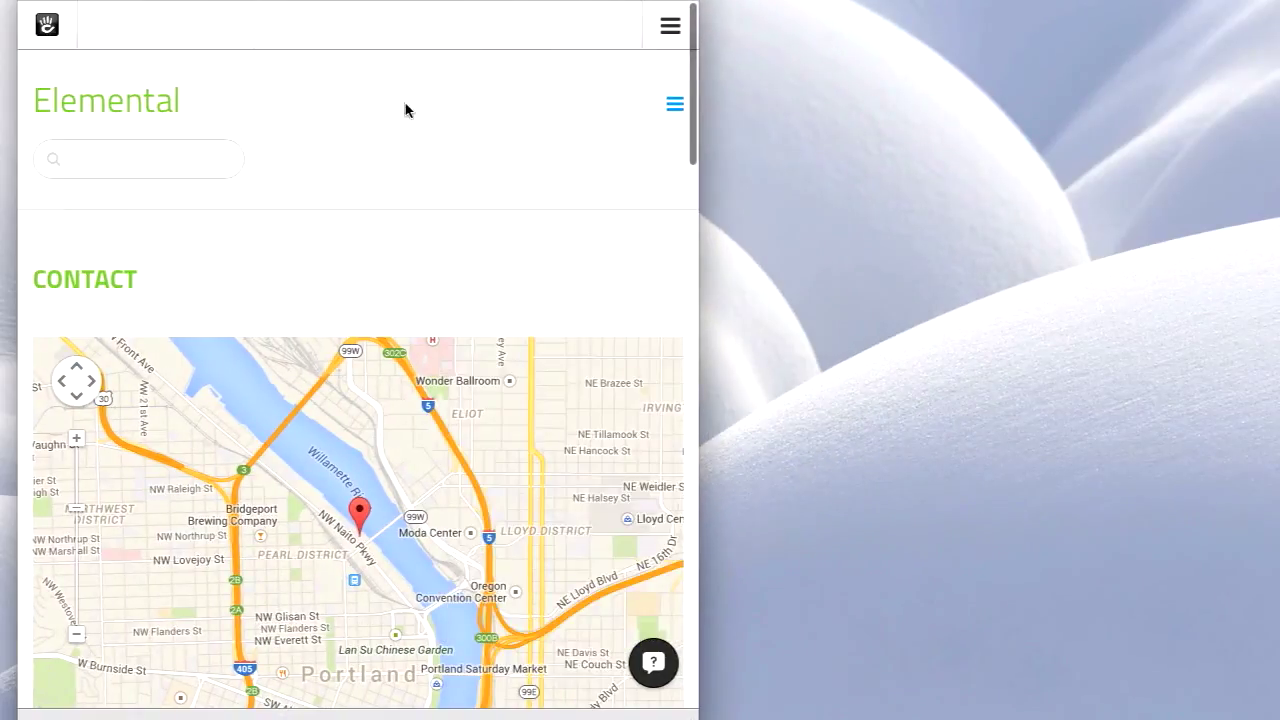
scroll(406, 297, "down", 5)
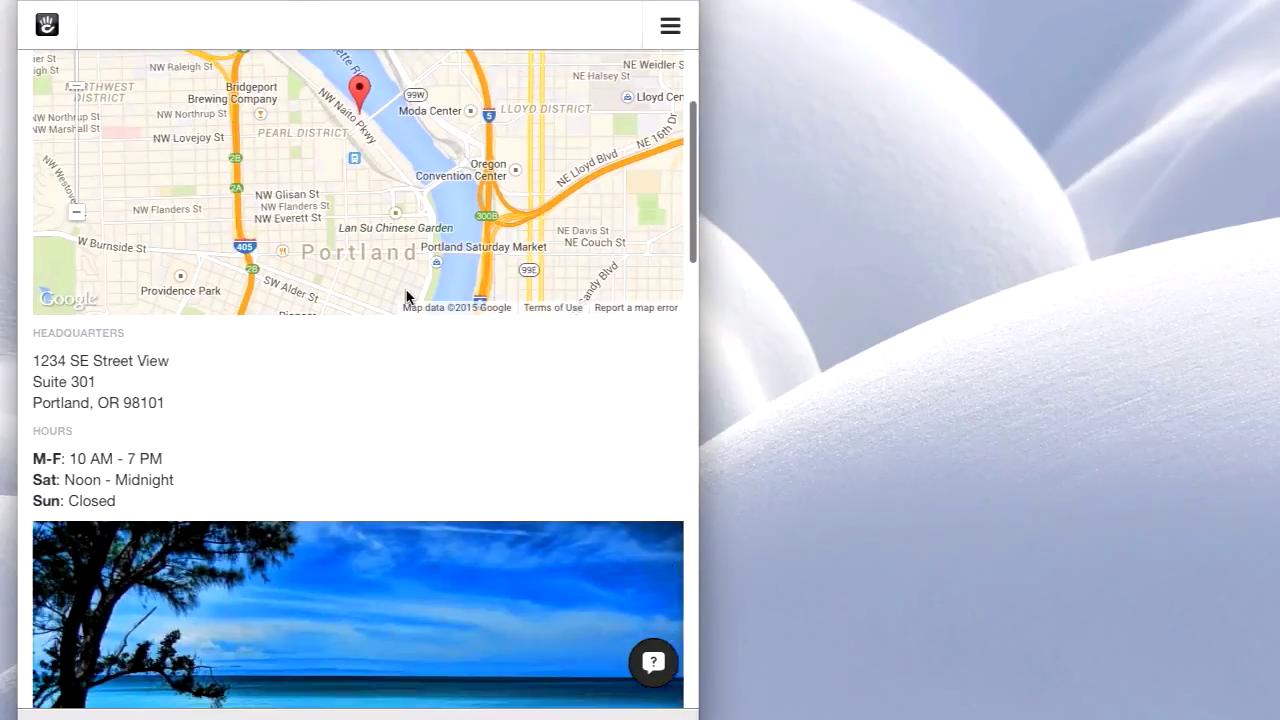
scroll(406, 297, "down", 4)
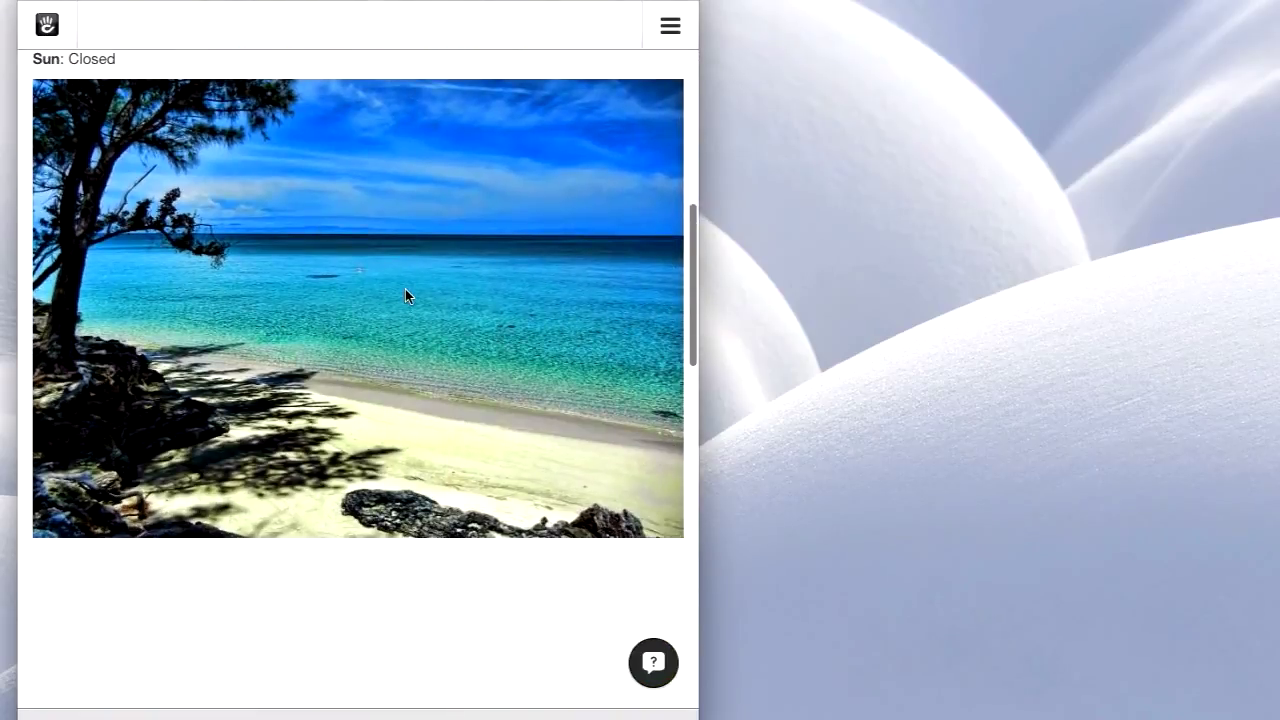
left_click_drag(698, 708, 521, 660)
left_click_drag(417, 647, 1080, 706)
scroll(760, 298, "up", 5)
scroll(760, 298, "up", 2)
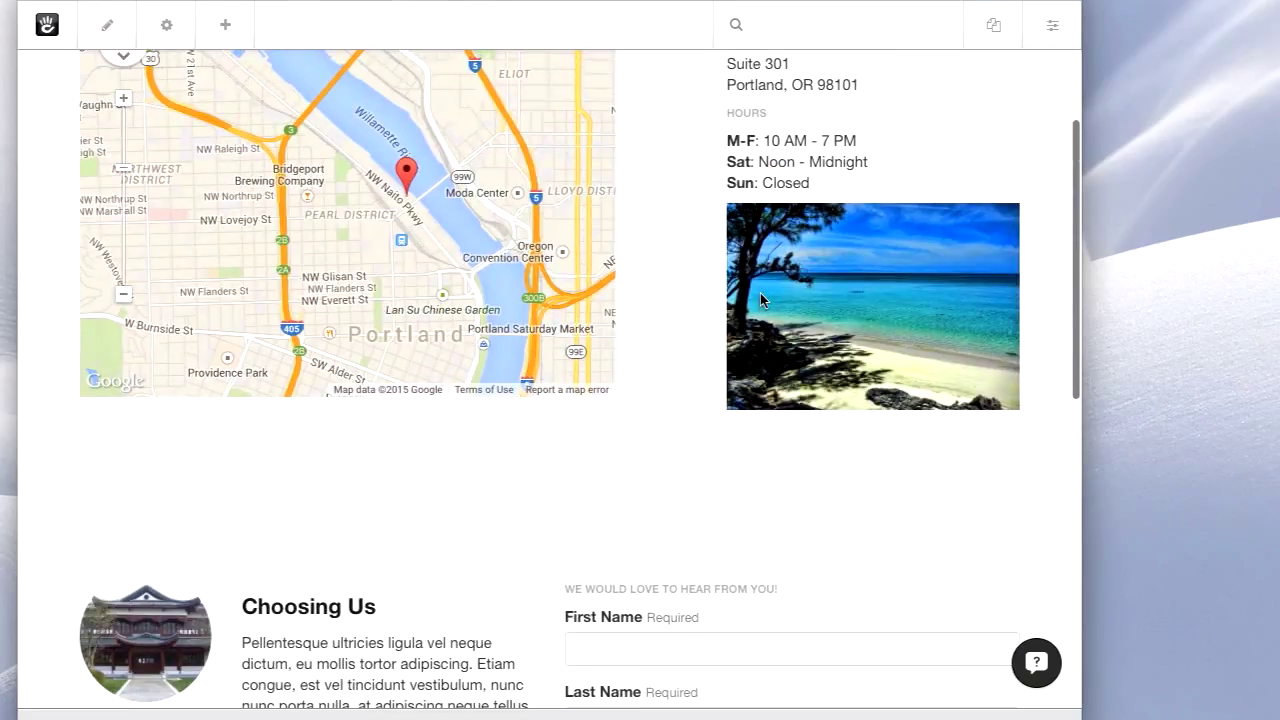
scroll(845, 452, "up", 6)
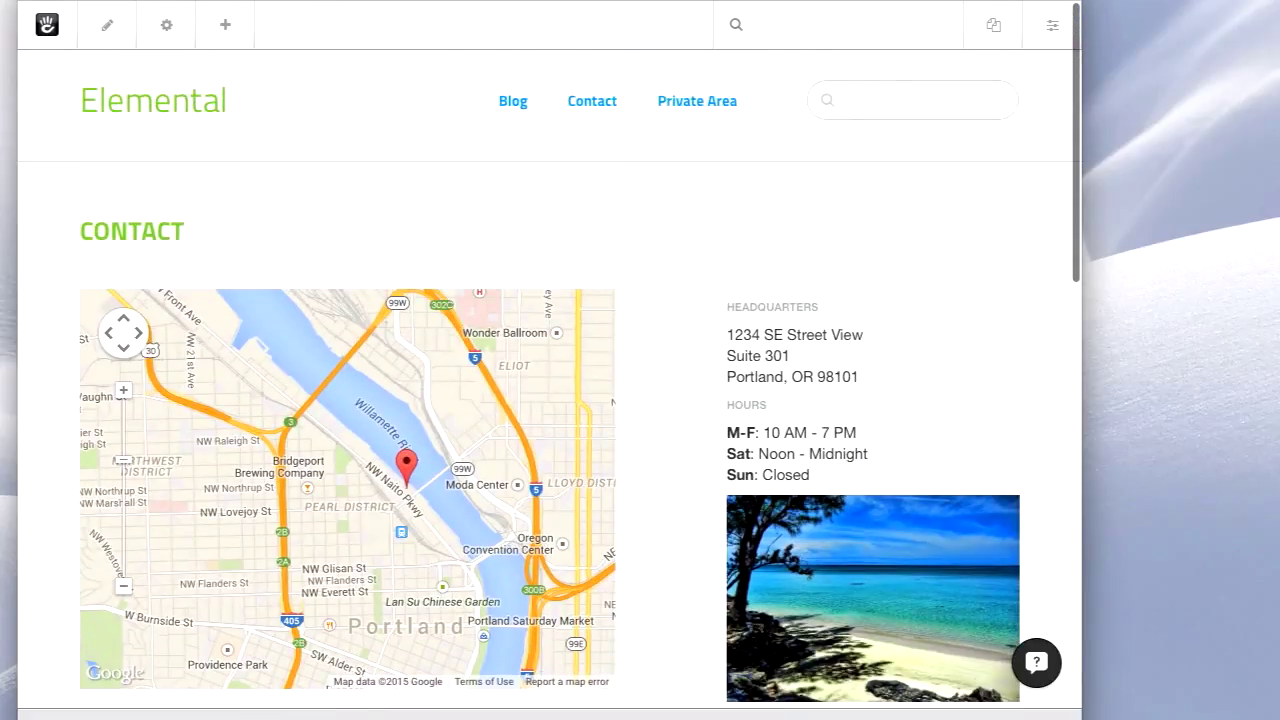
left_click_drag(1074, 713, 1208, 716)
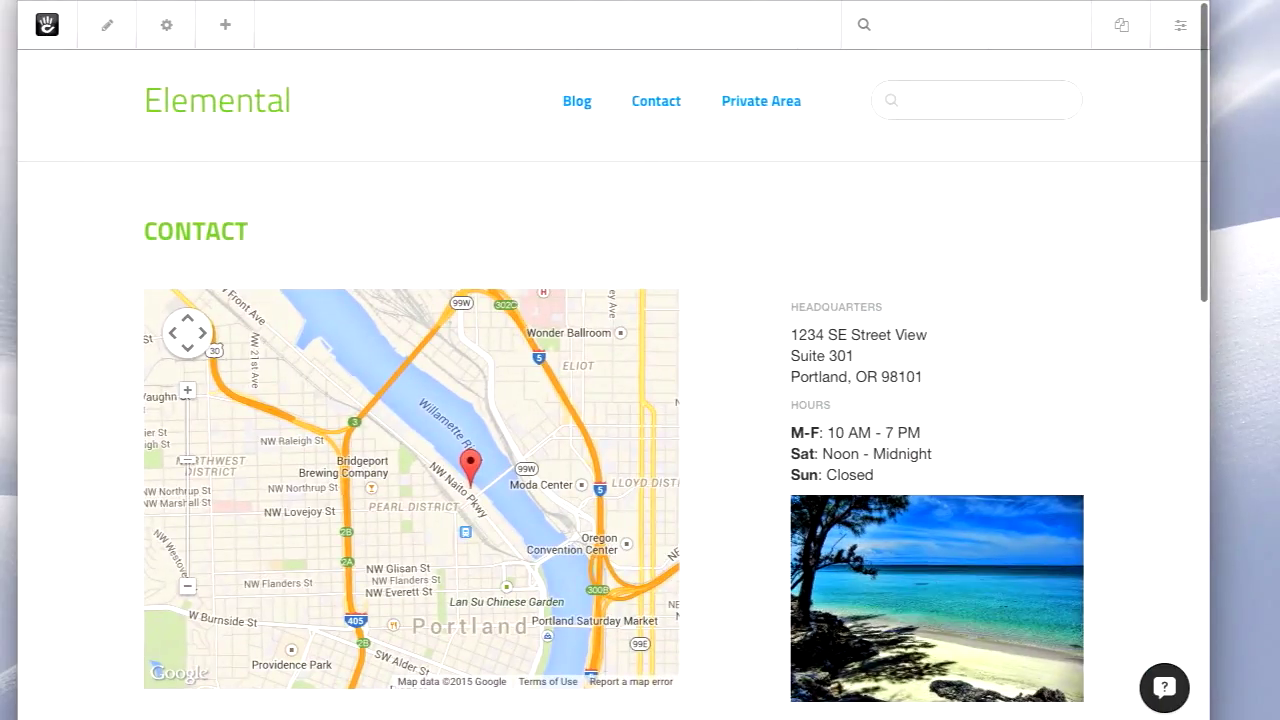